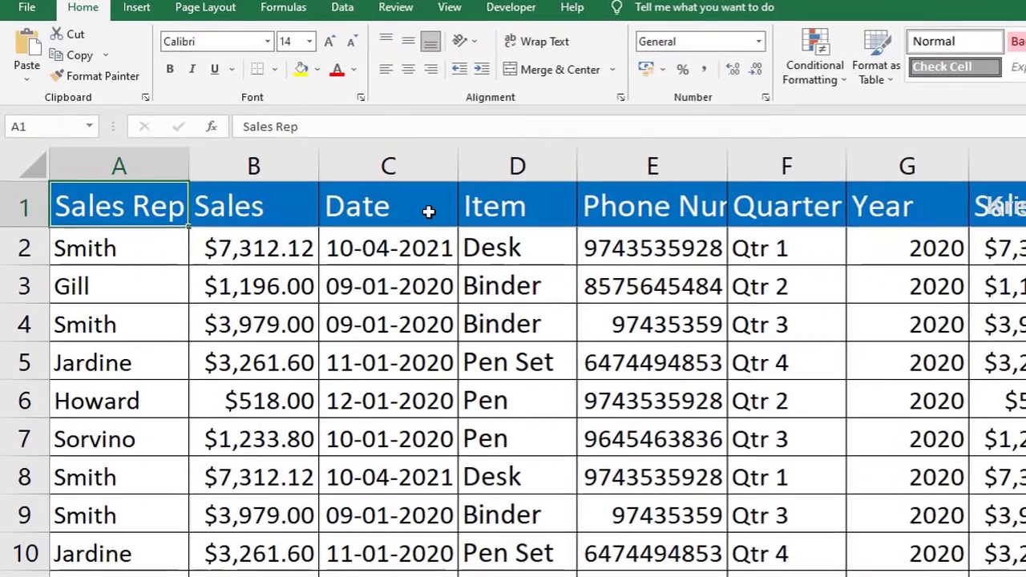
Turn the header-row filter dropdowns on and off, from the ribbon and with Ctrl+Shift+L.
left_click(343, 8)
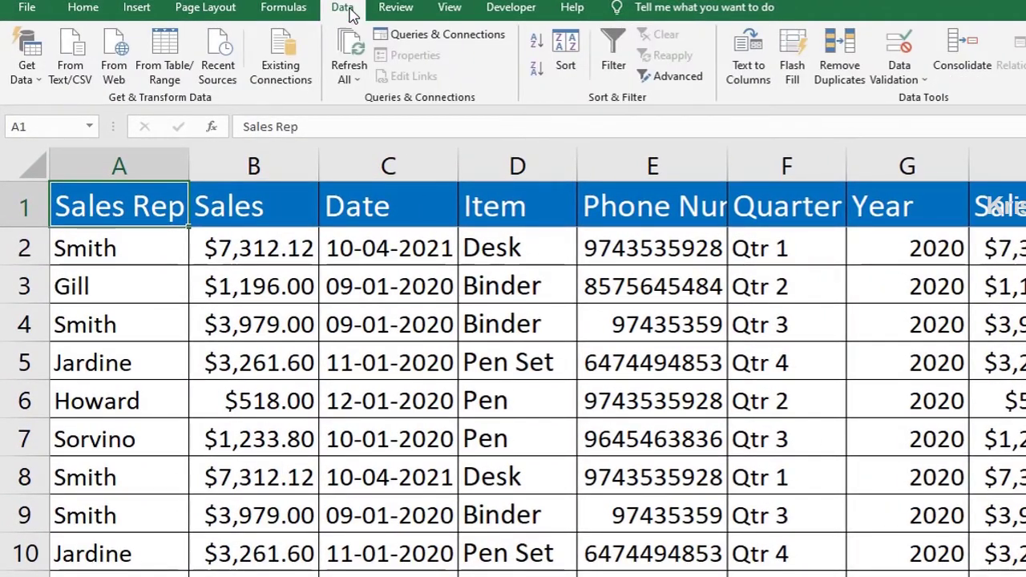
left_click(612, 57)
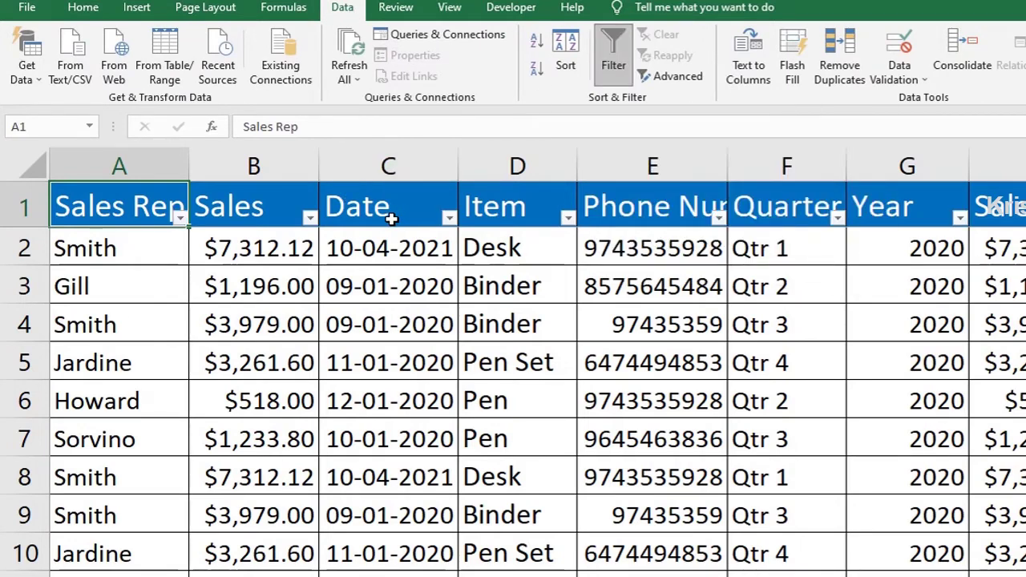
left_click(608, 44)
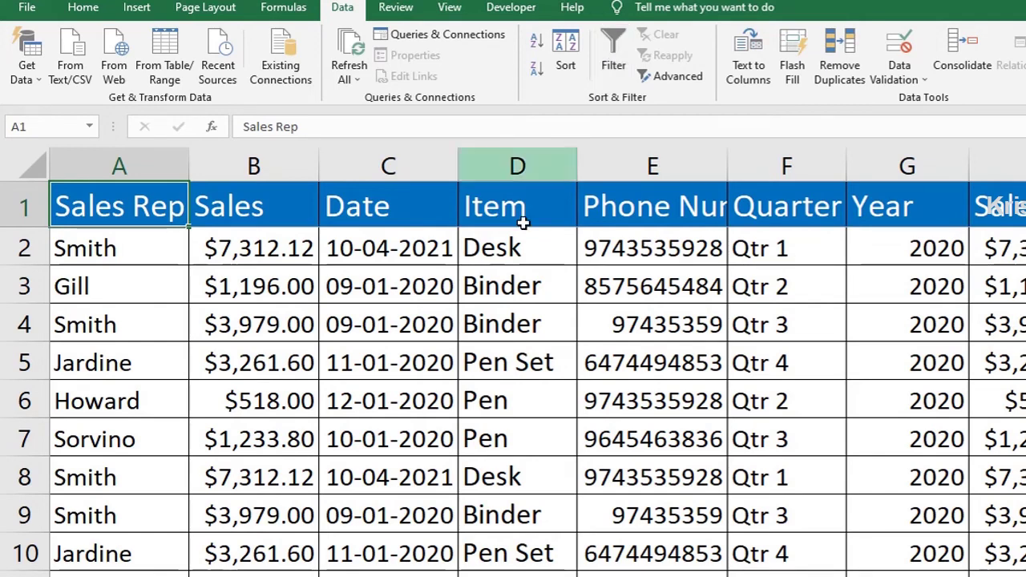
key("ctrl+shift+l")
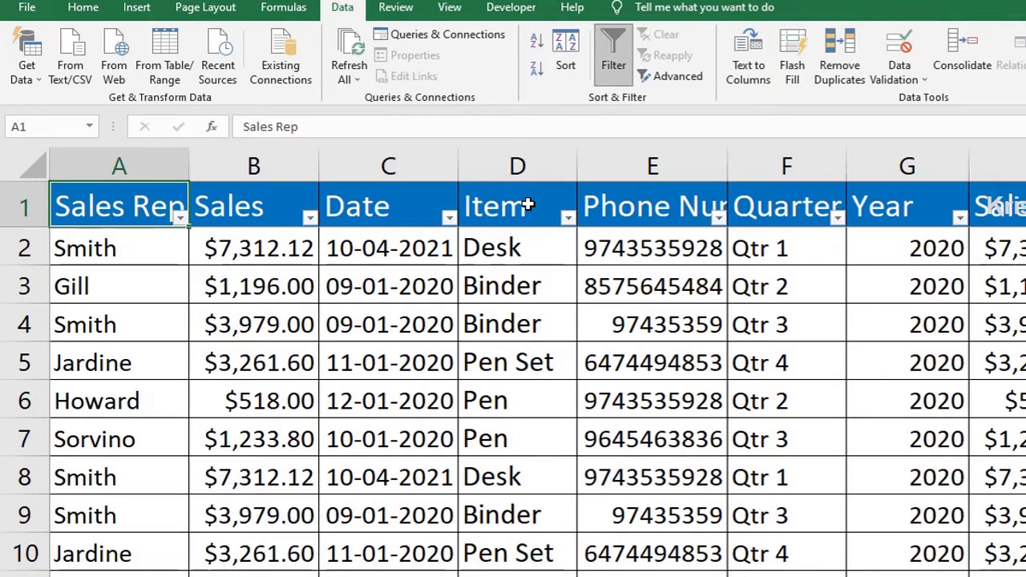
key("ctrl+shift+l")
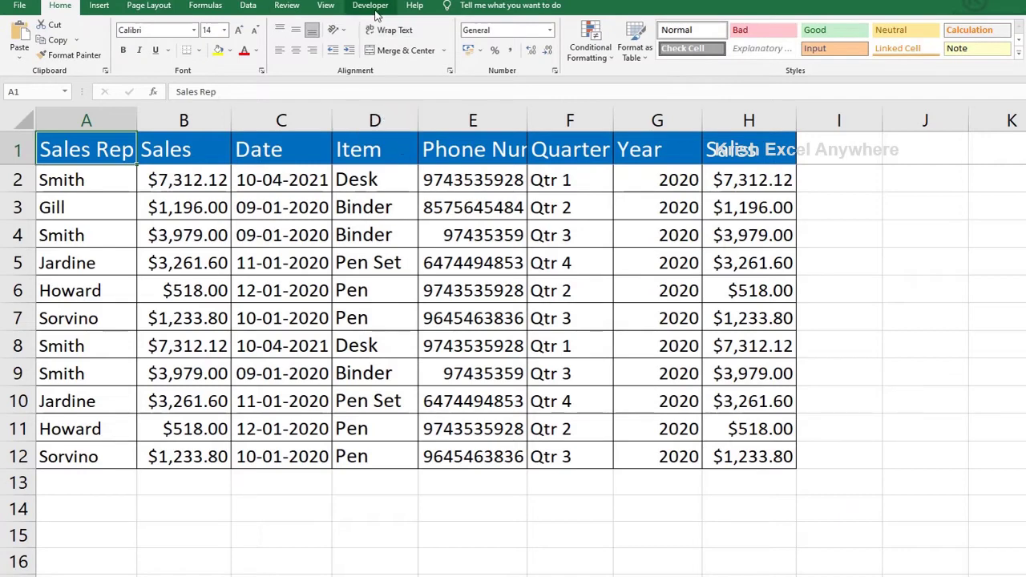
In the Visual Basic editor, insert a new module and rename it AddFilter.
left_click(372, 8)
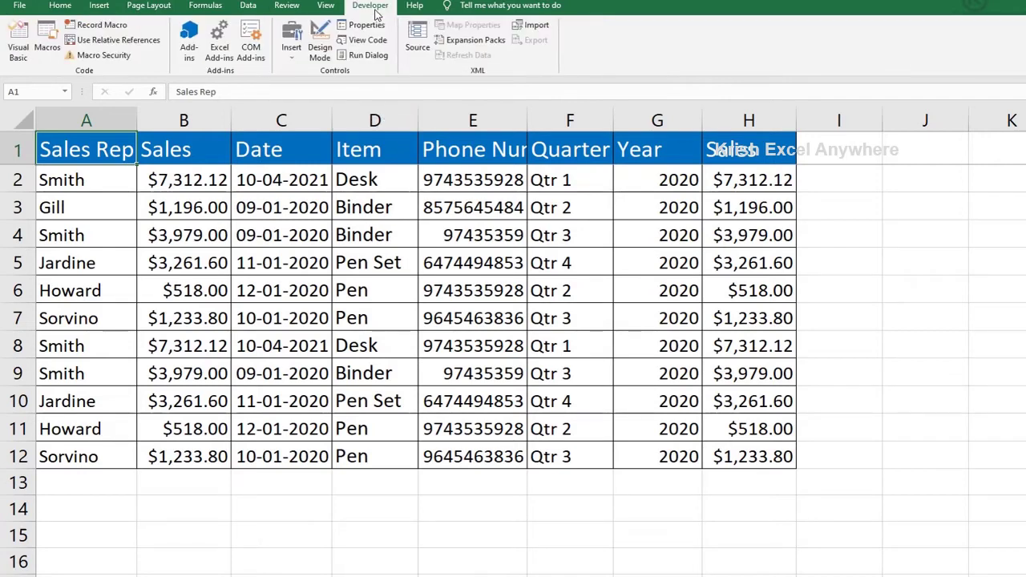
left_click(24, 41)
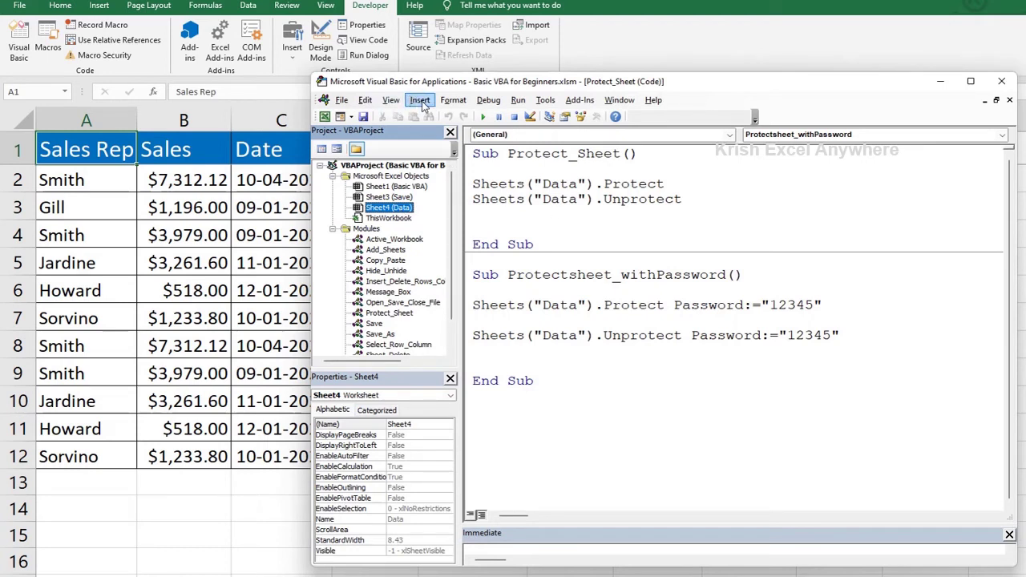
left_click(423, 106)
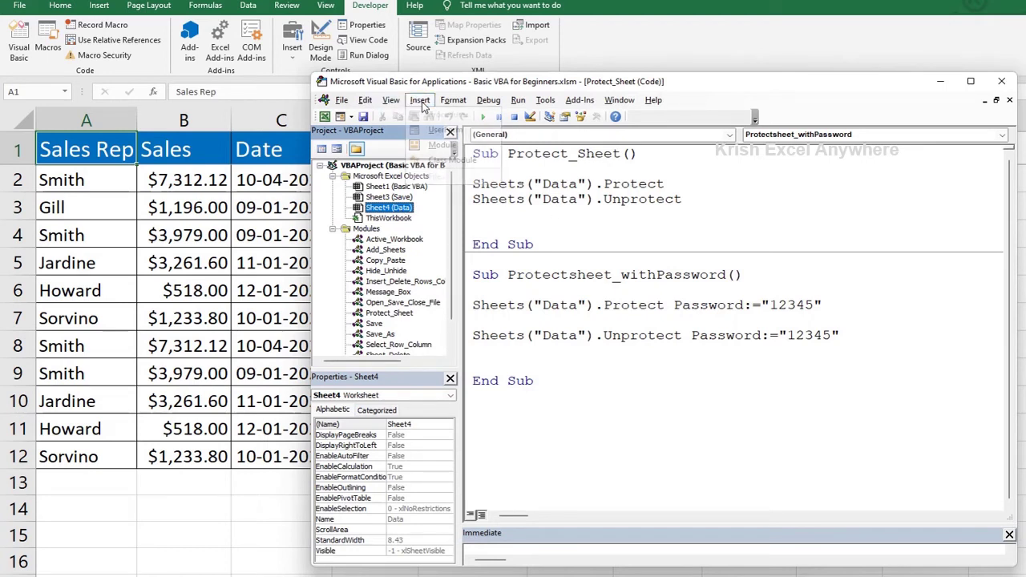
left_click(442, 145)
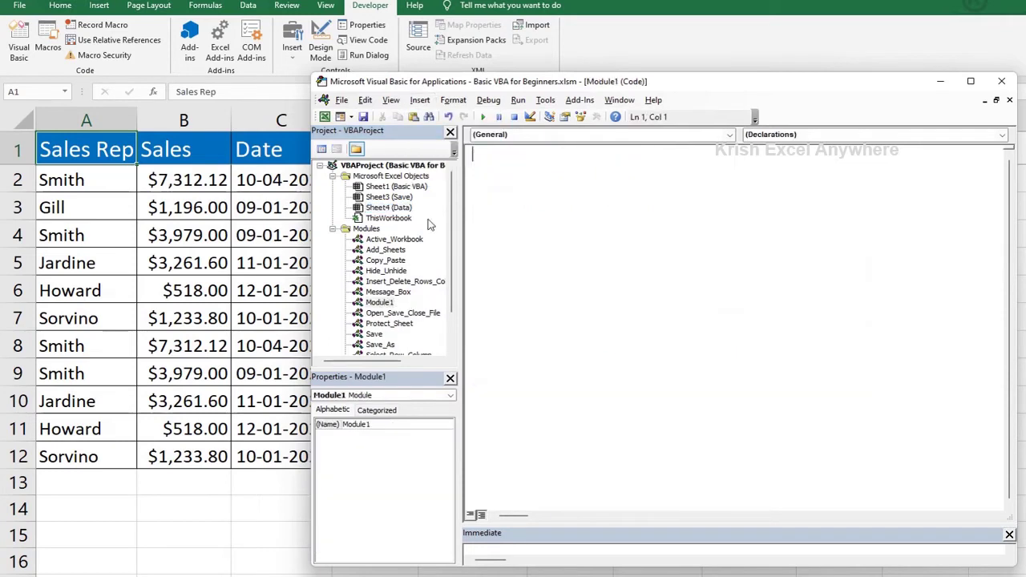
double_click(363, 425)
type("AddFilter")
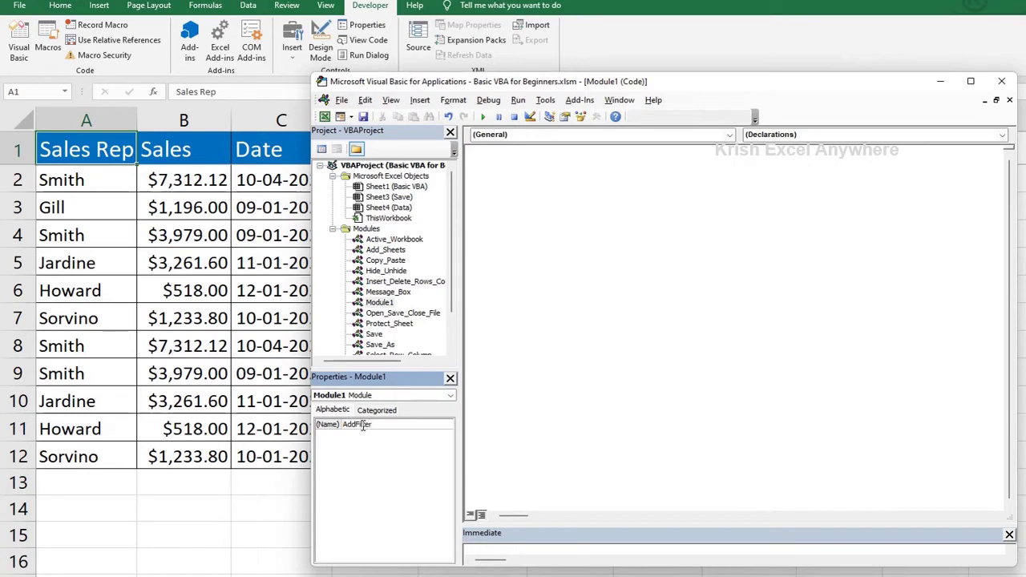
key("Return")
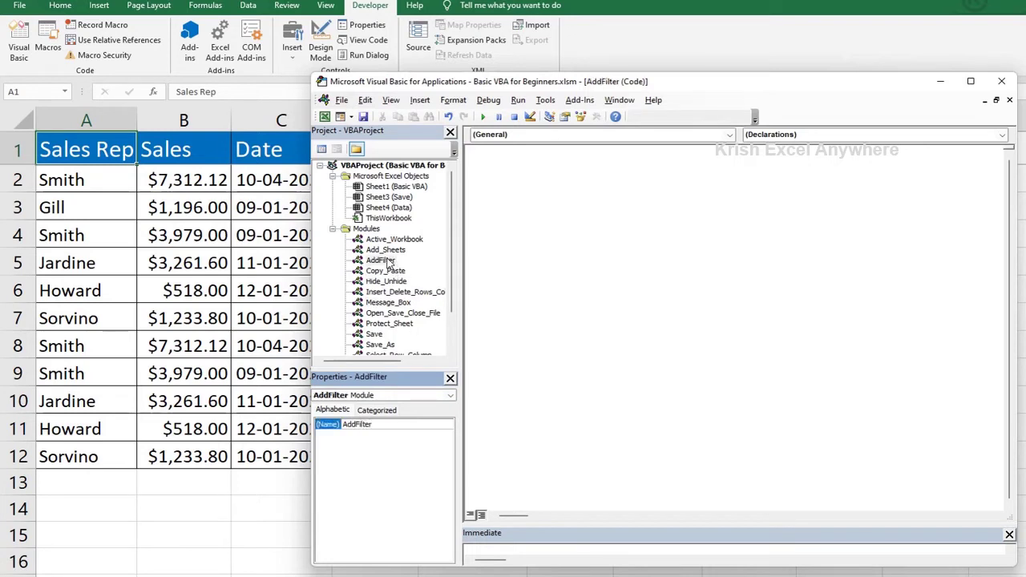
In AddFilter, write the Sub Add_RemoveFilter() header and the first line Sheets("Data").Select.
double_click(385, 262)
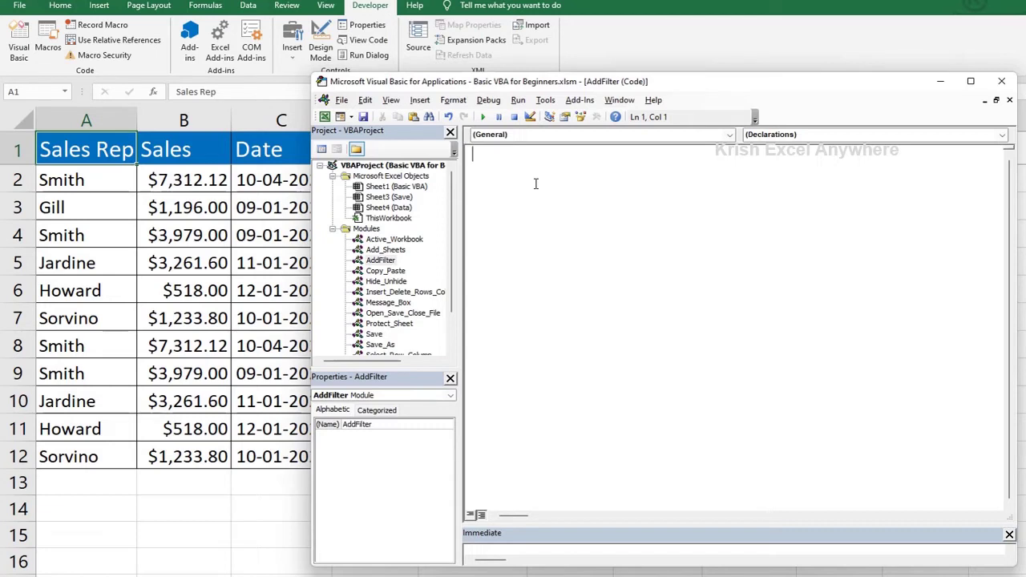
type("S")
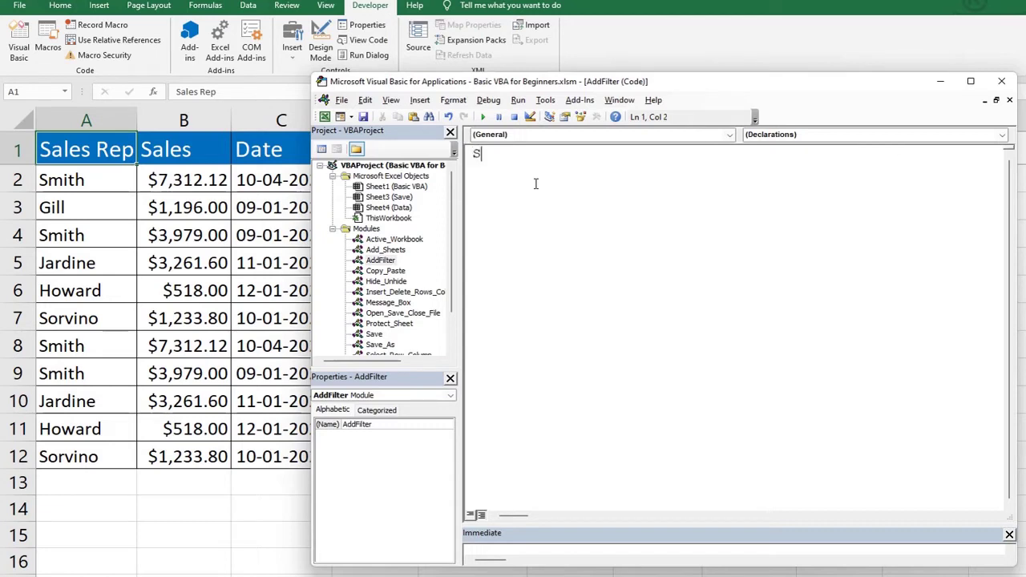
type("ub")
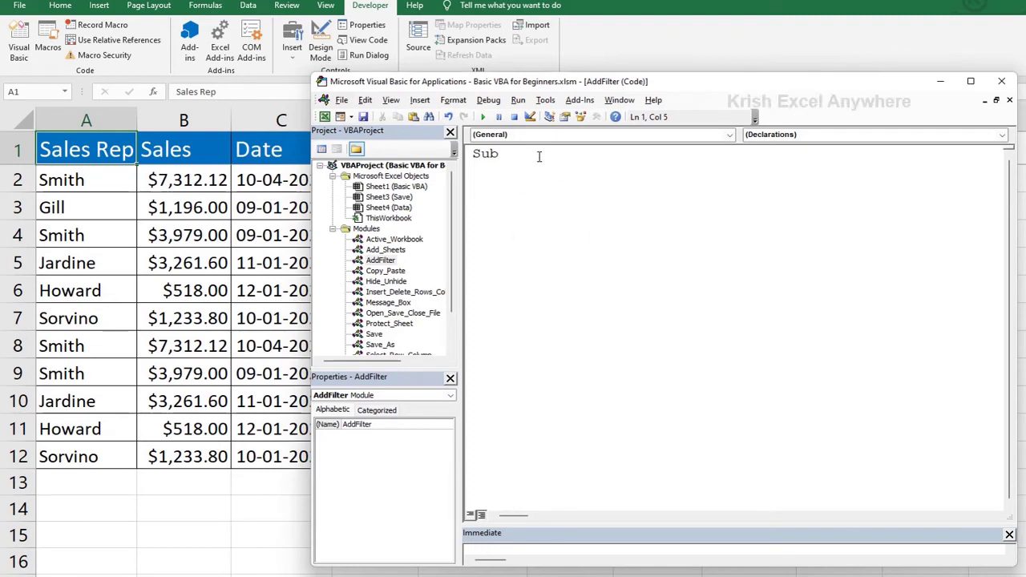
type("Add_")
type("Remove")
type("Filter")
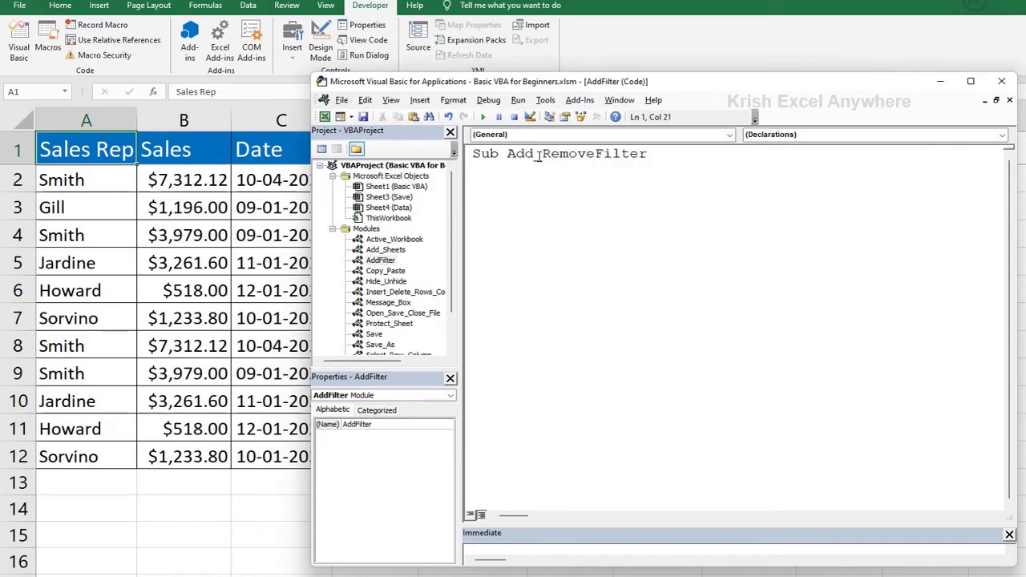
type("()")
key("Return")
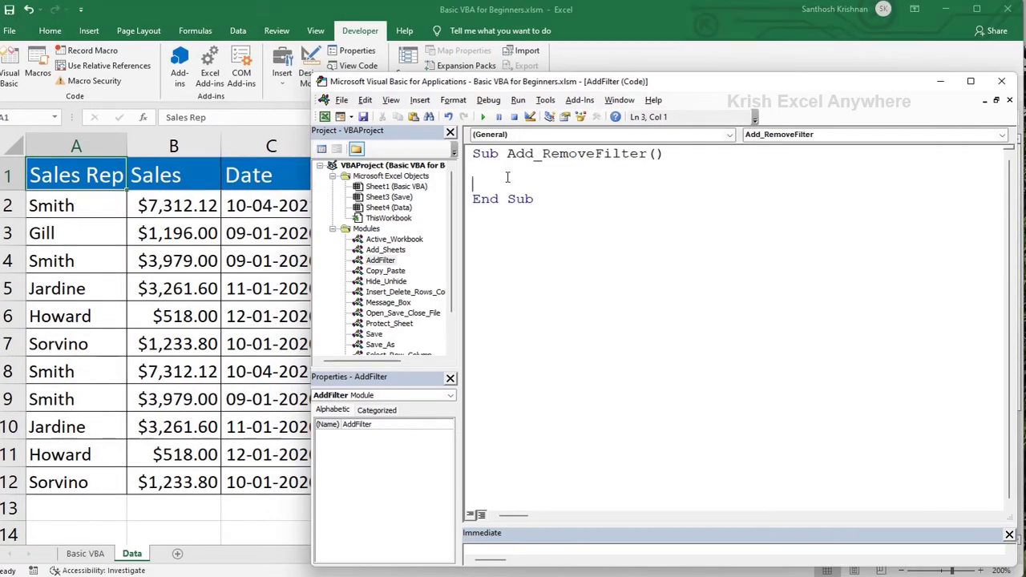
type("She")
type("ets(")
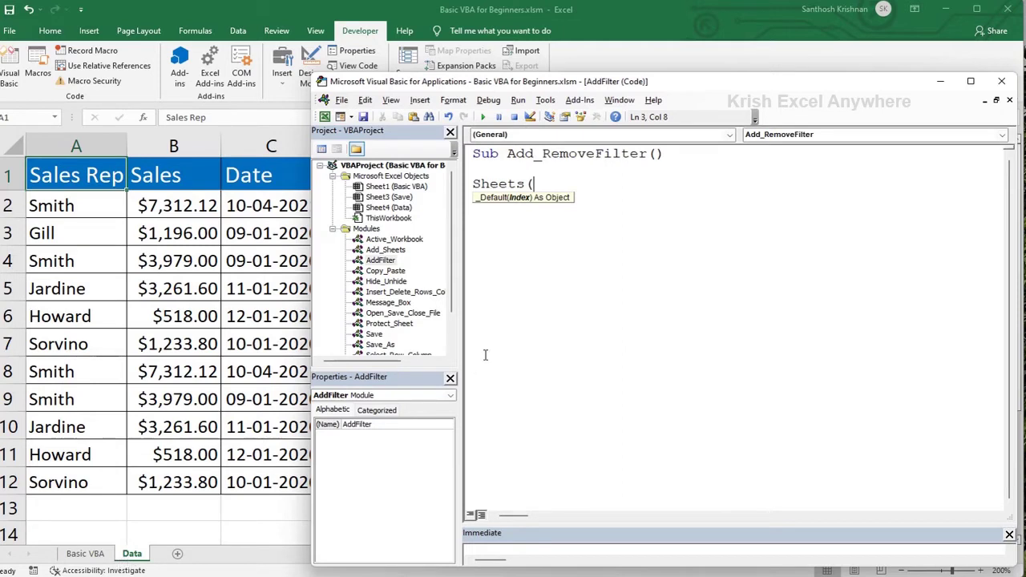
type("\"Data")
type("\").")
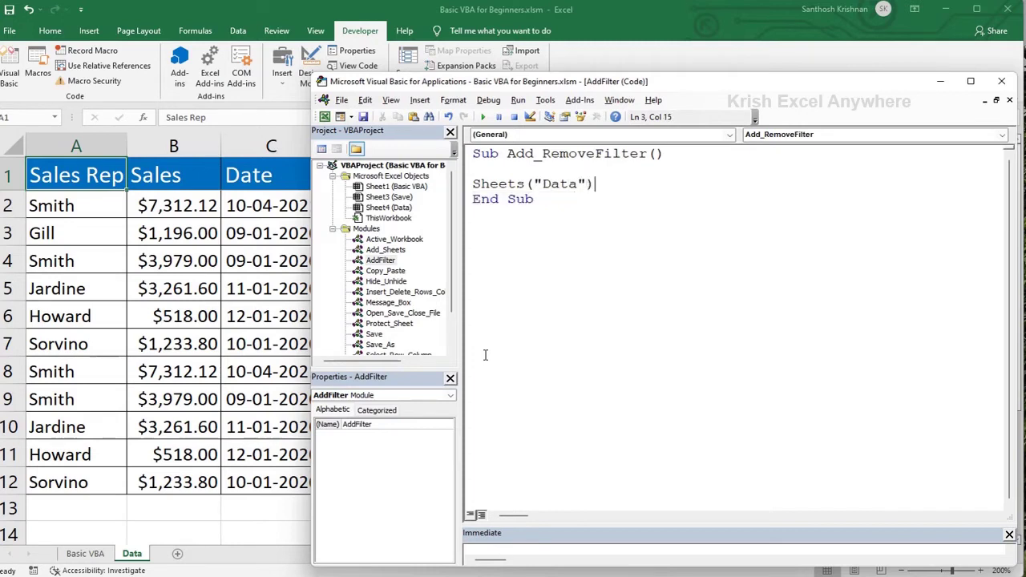
type("Sel")
type("ect")
key("Return")
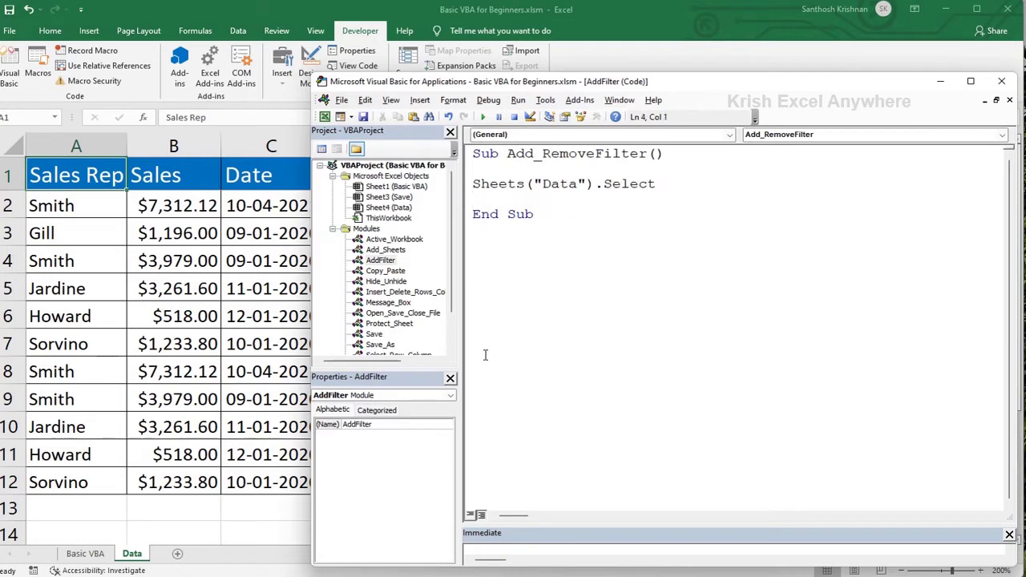
On a new line, type Activesheet.Range("A1").Autofilter Field:= and leave the field number for later.
key("Return")
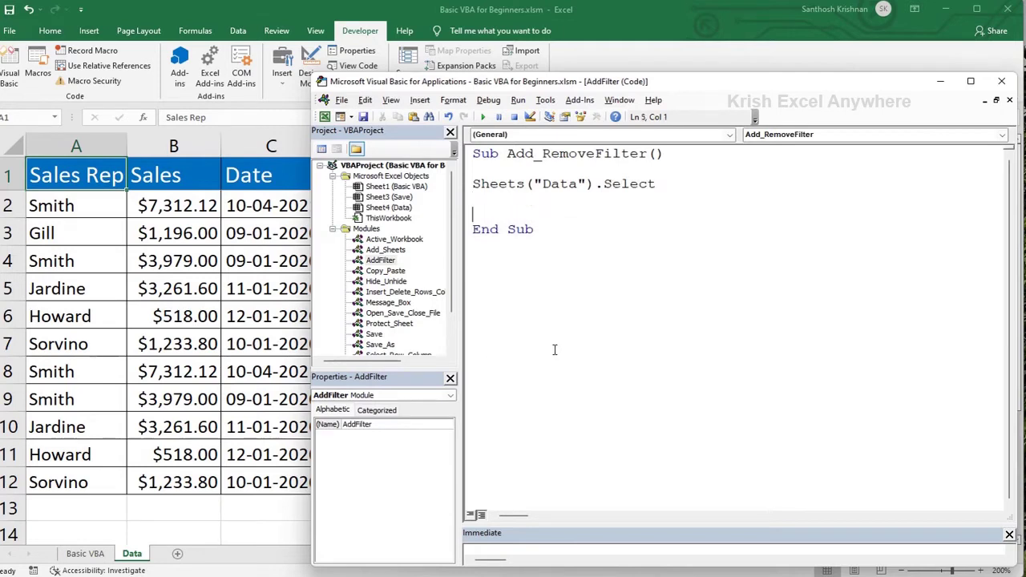
type("Activesh")
type("eet.Range(")
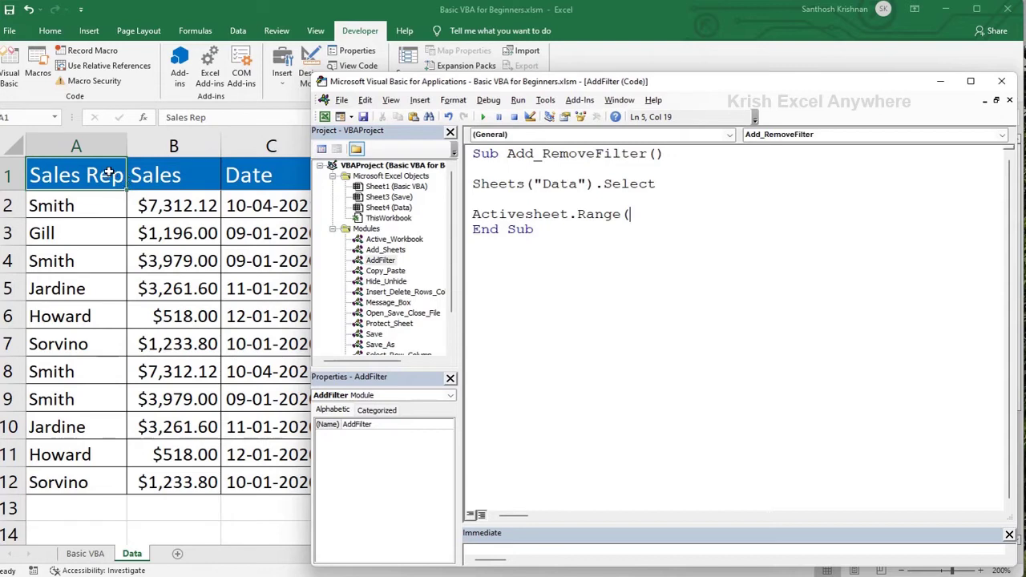
type("\"")
type("A1")
type("\")")
type(".Au")
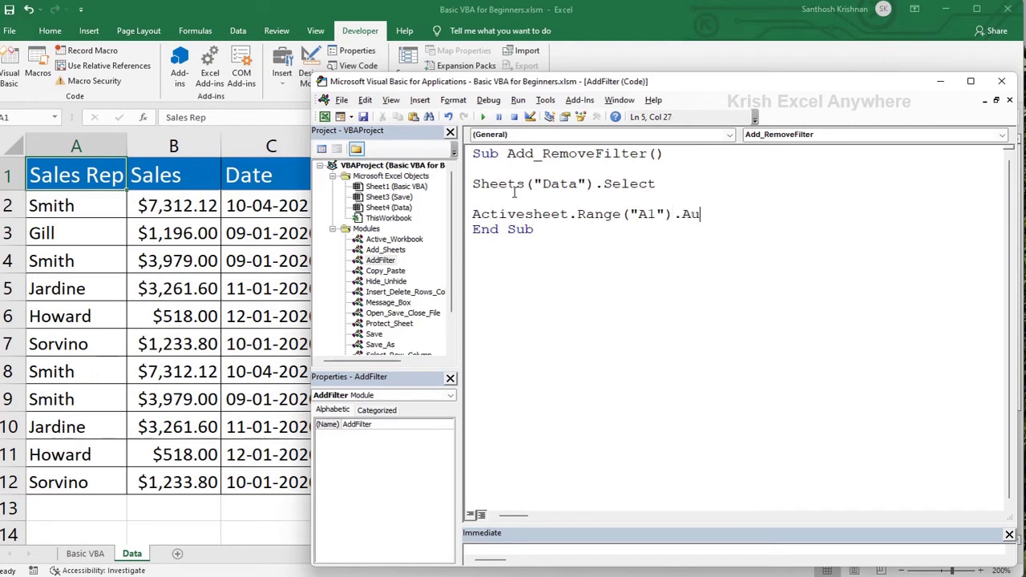
type("tofilter Fie")
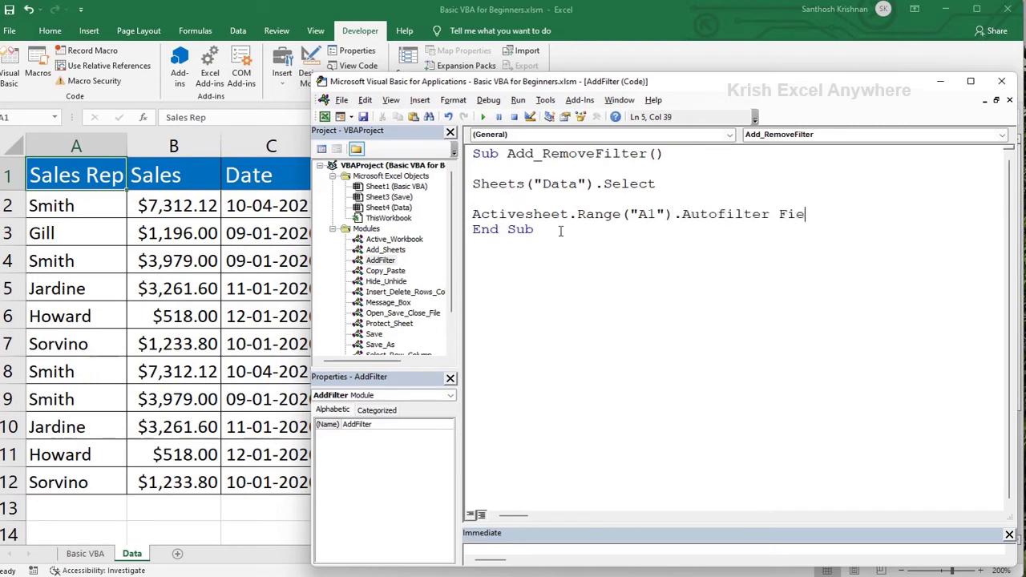
type("ld:")
type("=")
Check the Sales Rep, Sales, Date and Item columns on the Data sheet, then return to the VBA editor.
left_click(80, 147)
left_click(152, 148)
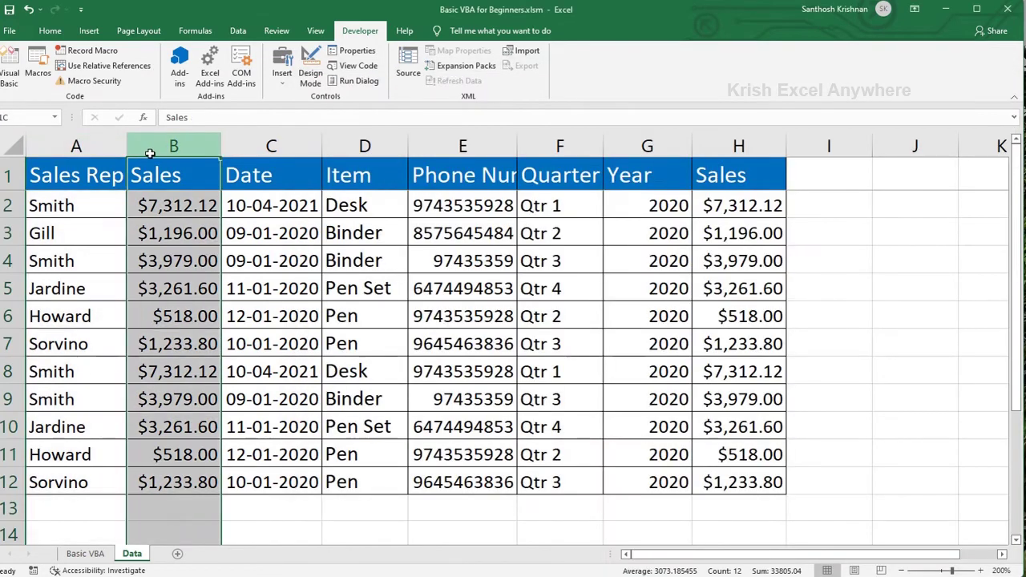
left_click(264, 148)
left_click(349, 148)
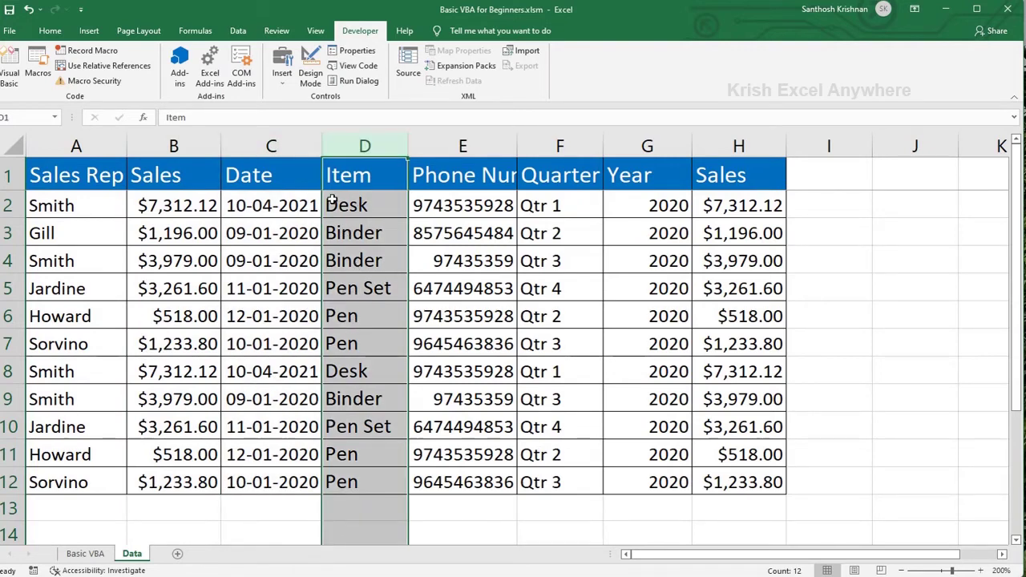
left_click(351, 170)
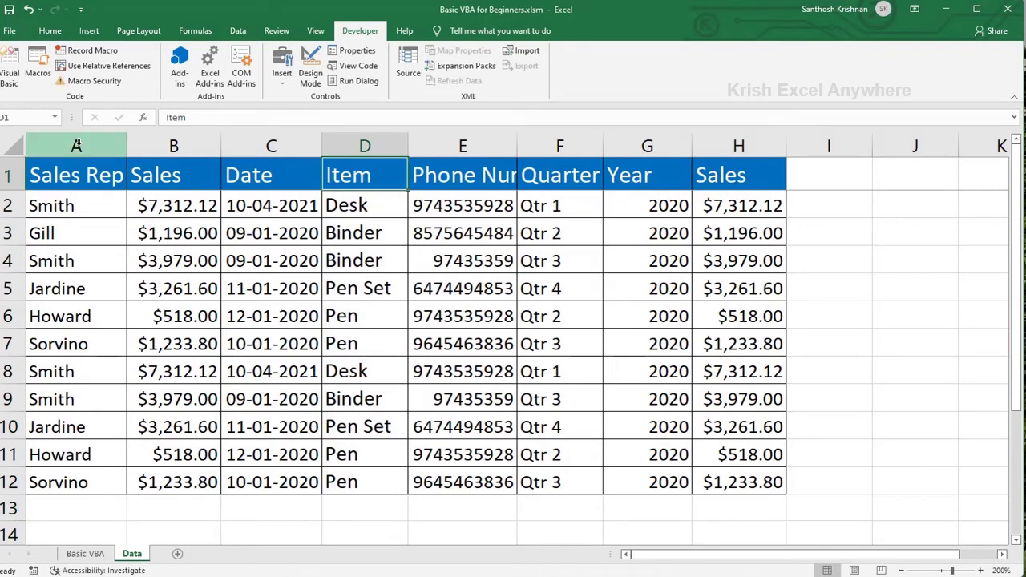
left_click(78, 146)
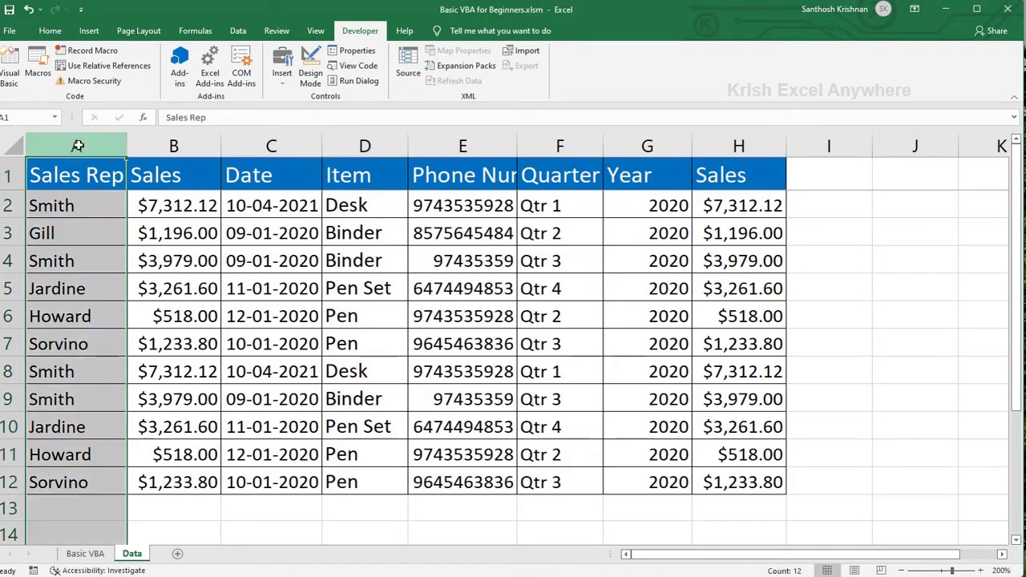
left_click(70, 206)
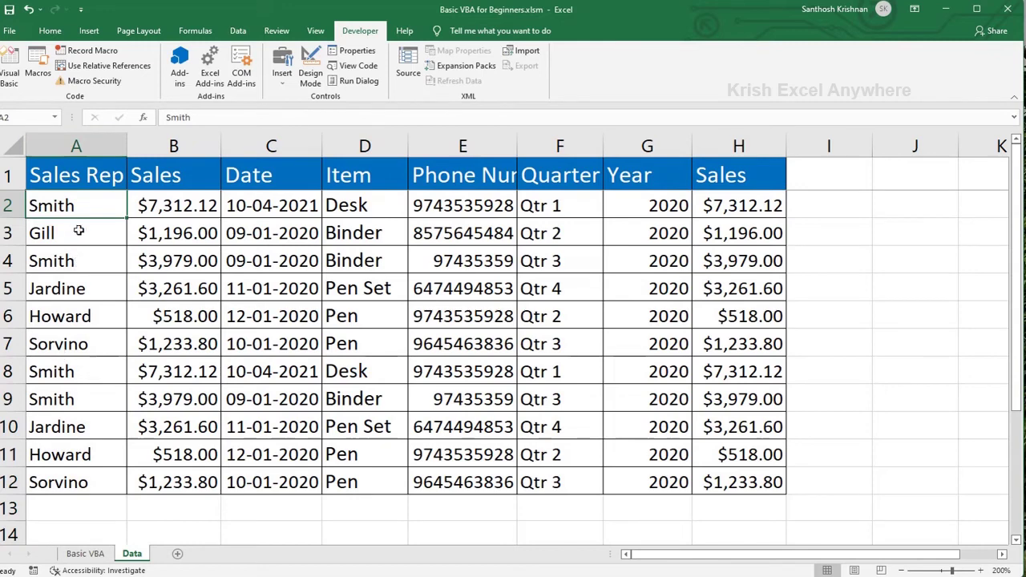
left_click(77, 145)
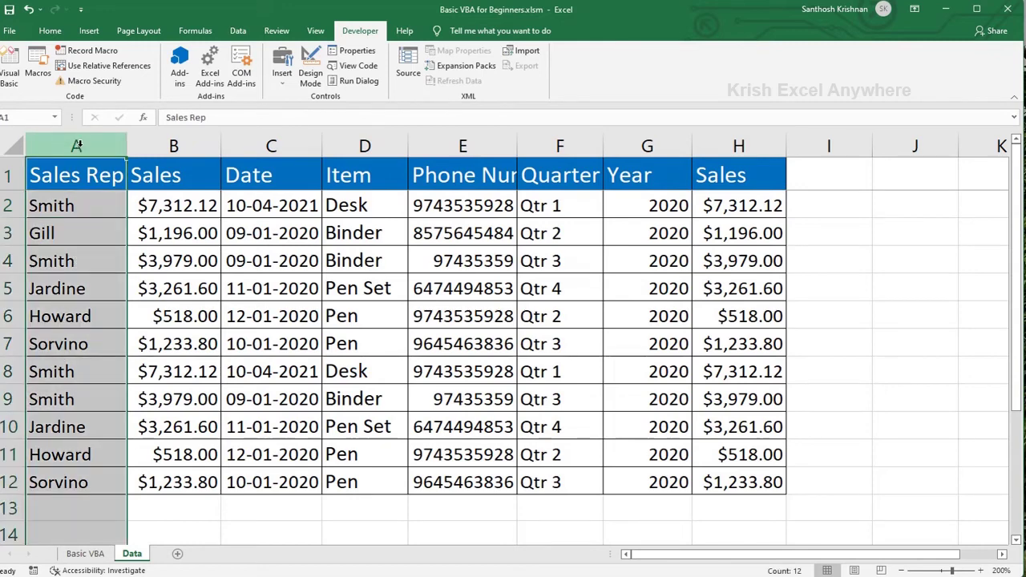
left_click(78, 168)
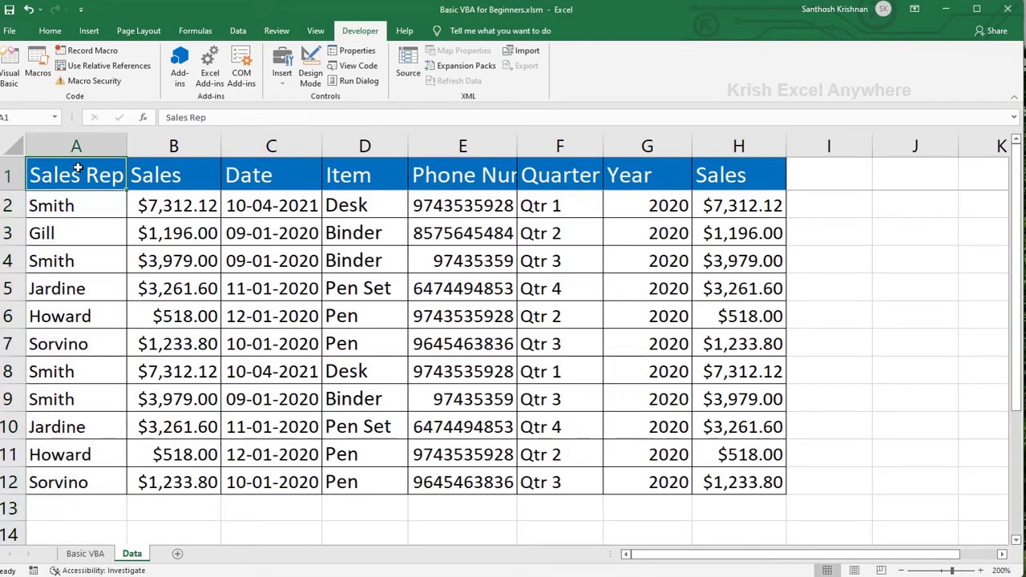
left_click(9, 63)
type("Activesheet.Range(\"A1\").Autofilter Field:=1")
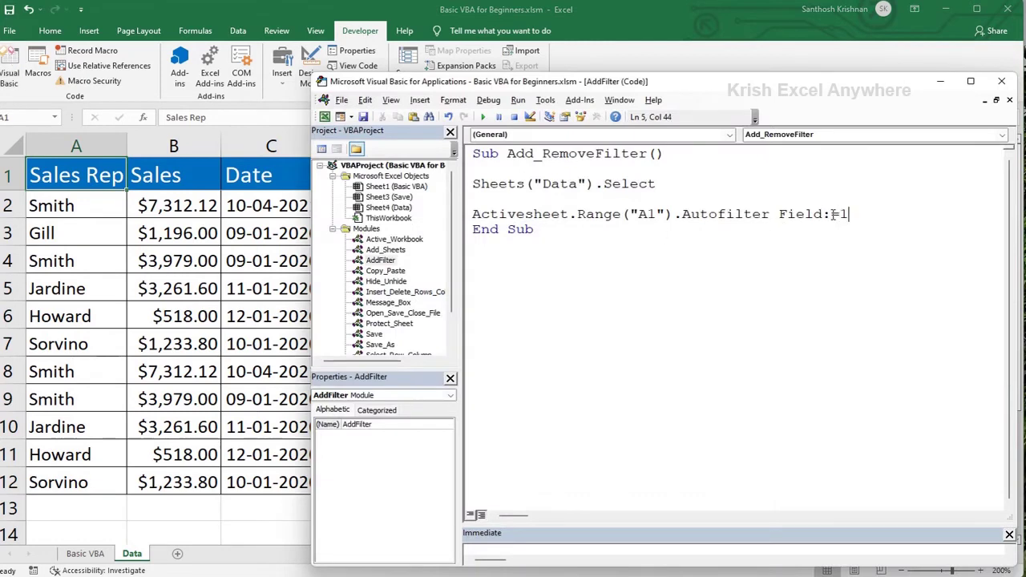
Finish the AutoFilter line with Field:=1, Criterial:="Smith" and add two blank lines after it.
type(", ")
type("Criterial")
type(":=")
type("\"")
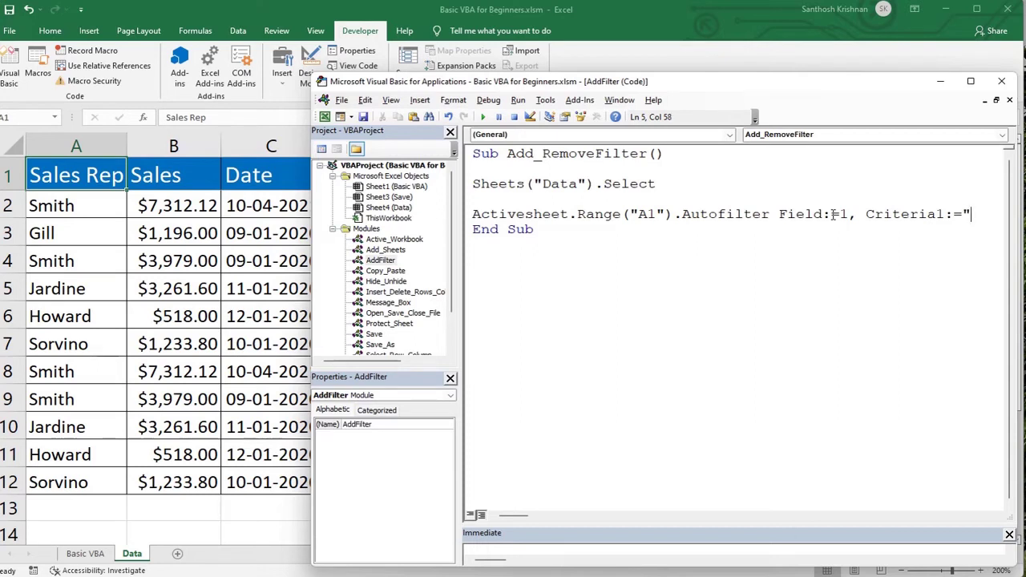
type("Smith\"")
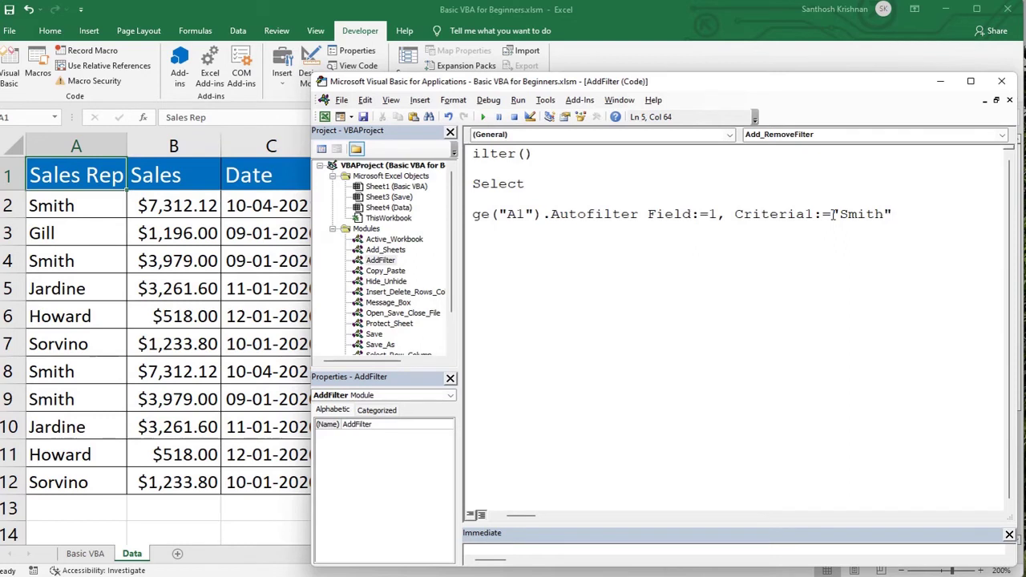
key("Return")
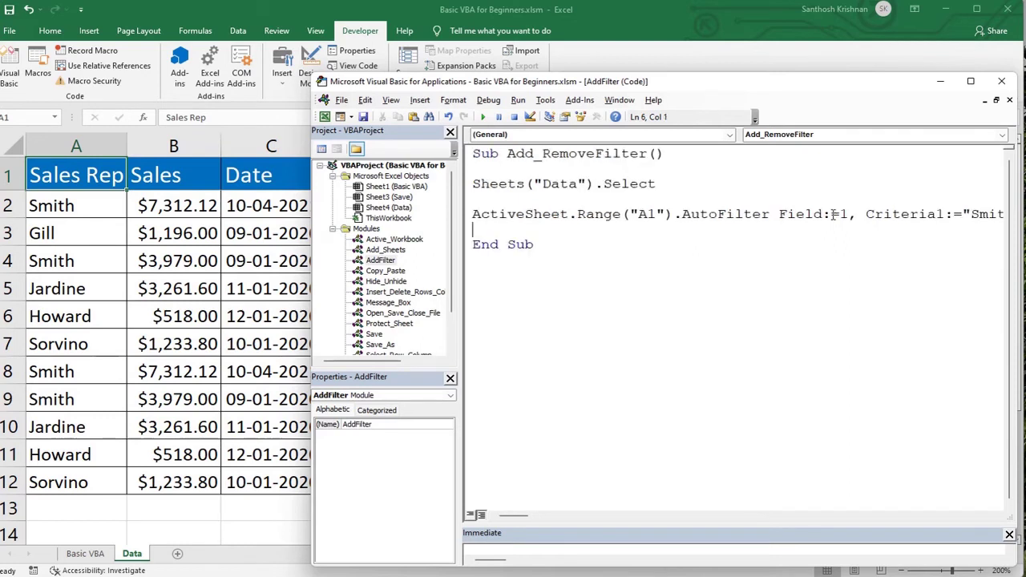
key("Return")
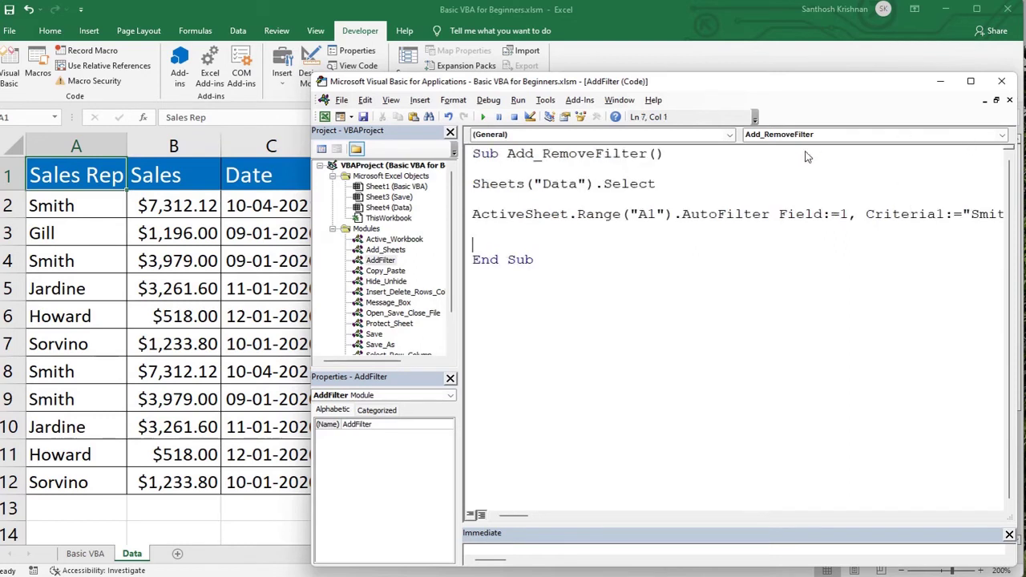
left_click(809, 157)
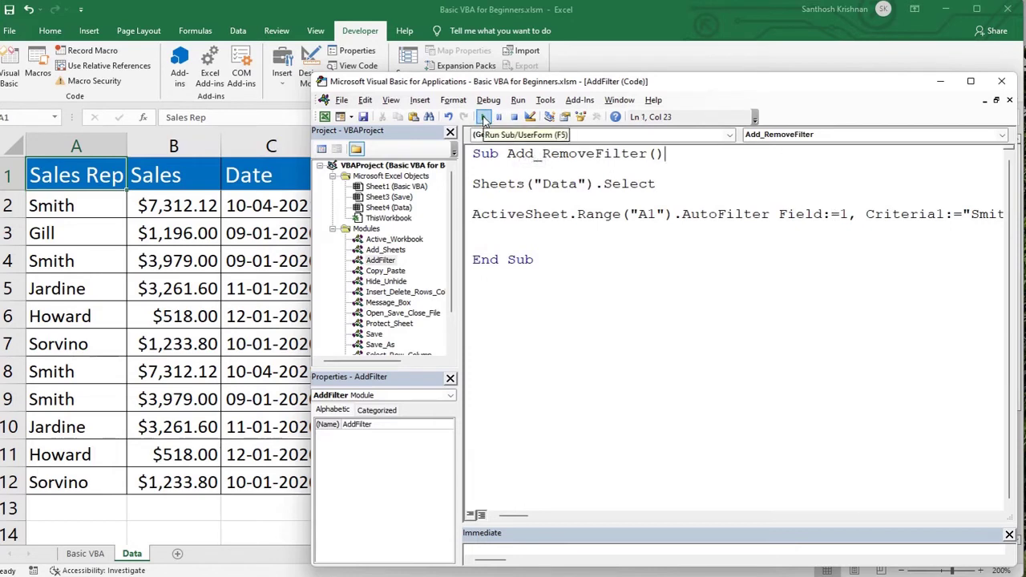
Run Add_RemoveFilter so the Data sheet shows only Smith's 4 of 11 records.
left_click(484, 118)
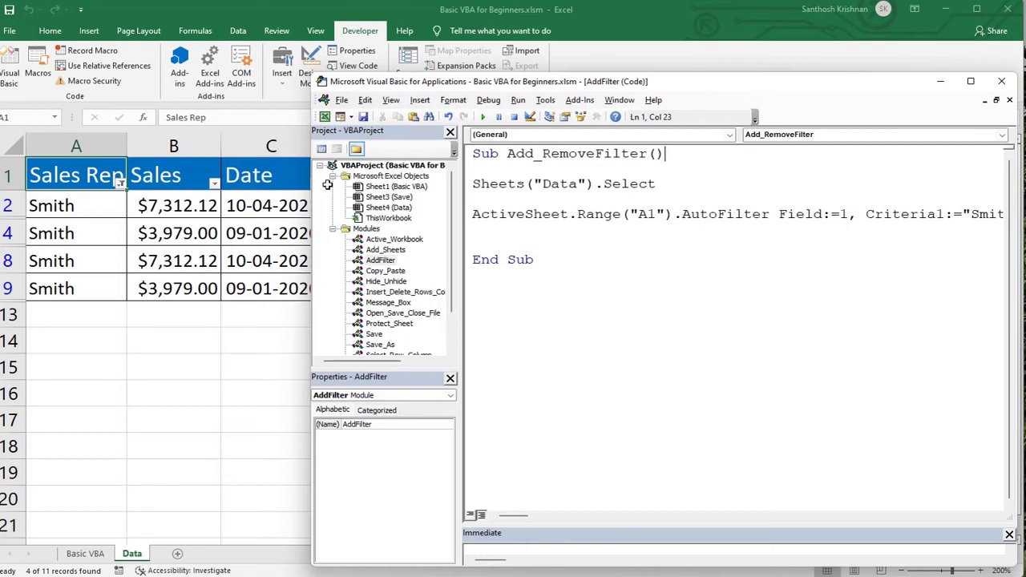
left_click(518, 235)
Add the line ActiveSheet.AutoFilterMode = False just before End Sub.
key("Return")
type("Ac")
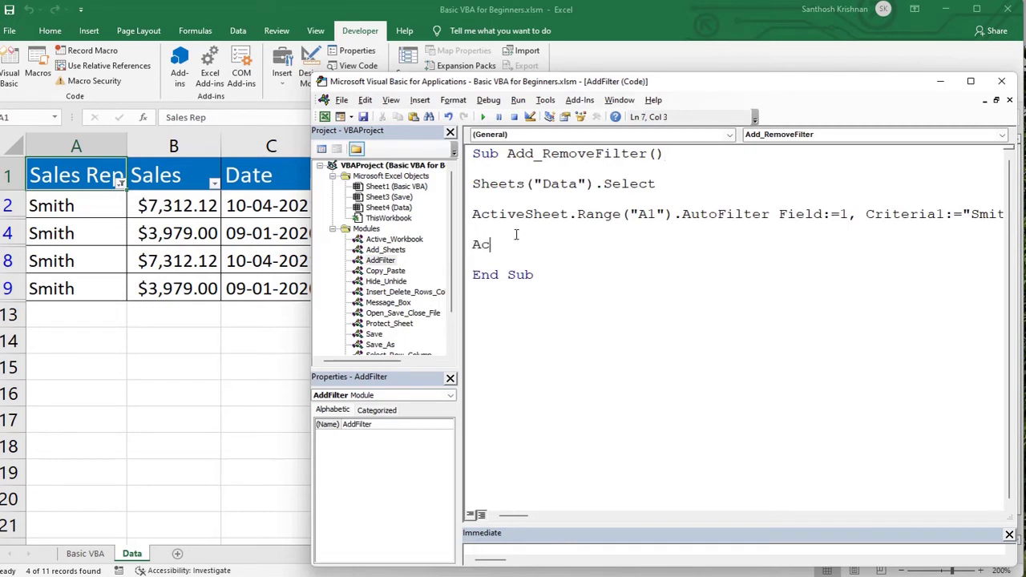
type("tivesheet")
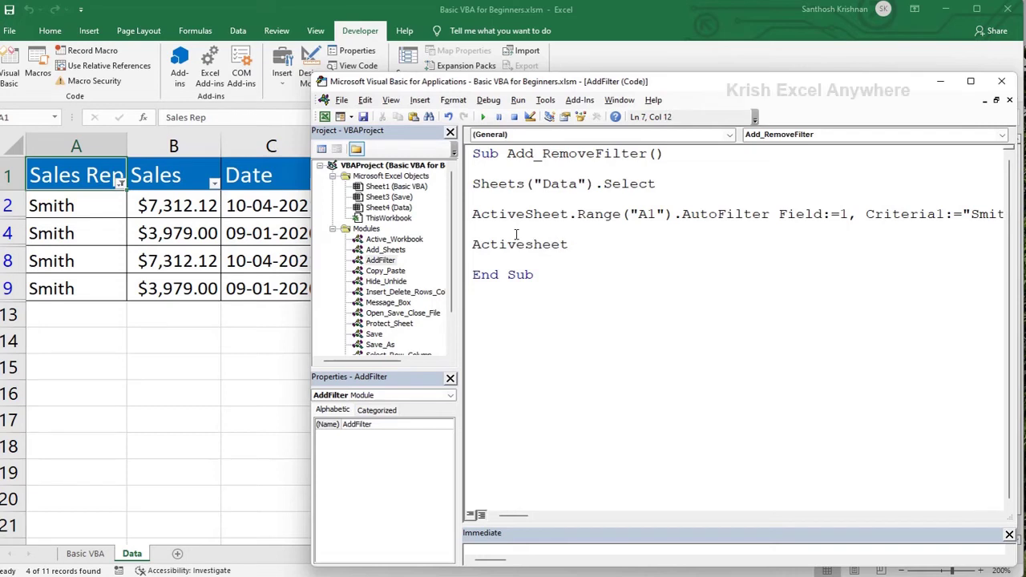
type(".Autofilt")
type("ermode")
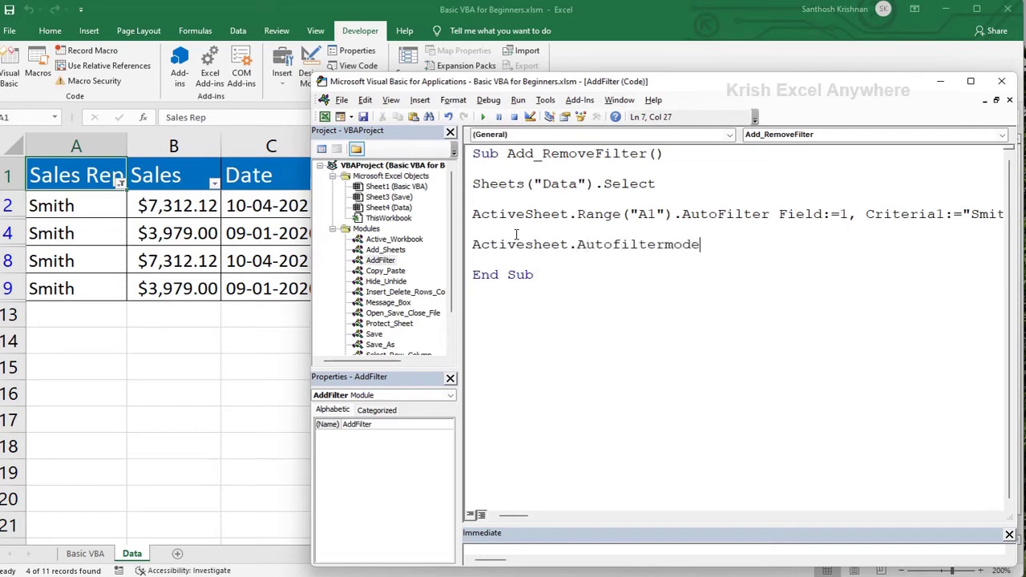
type(" = ")
type("False")
key("Return")
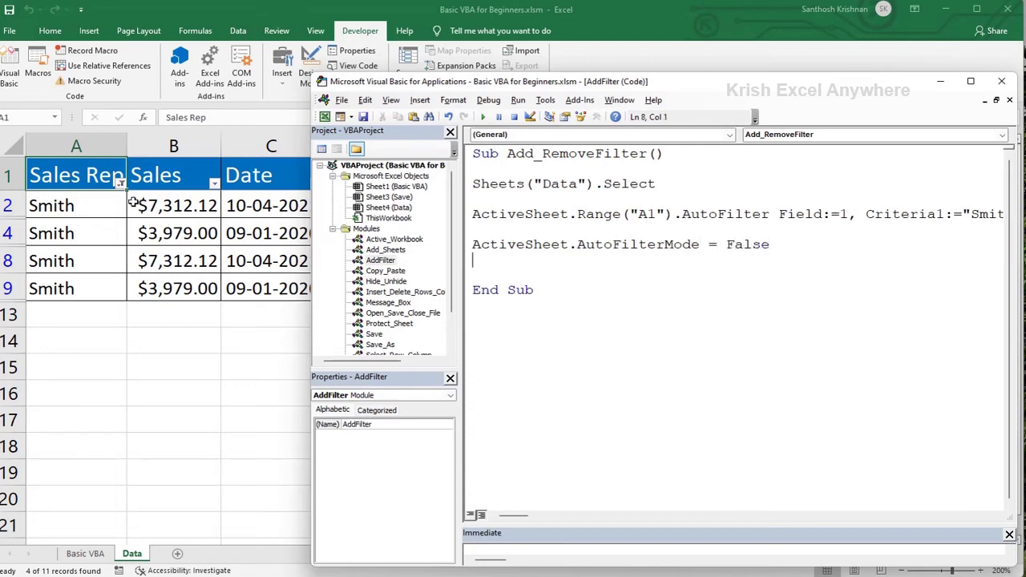
Step through Add_RemoveFilter with F8: it filters to Smith, then restores all 11 records.
left_click(103, 181)
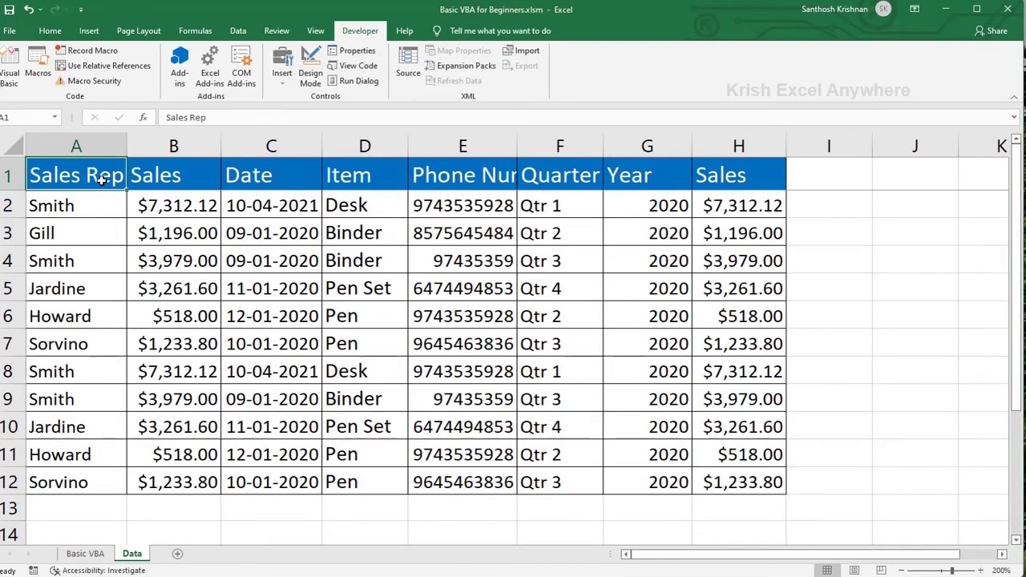
left_click(16, 66)
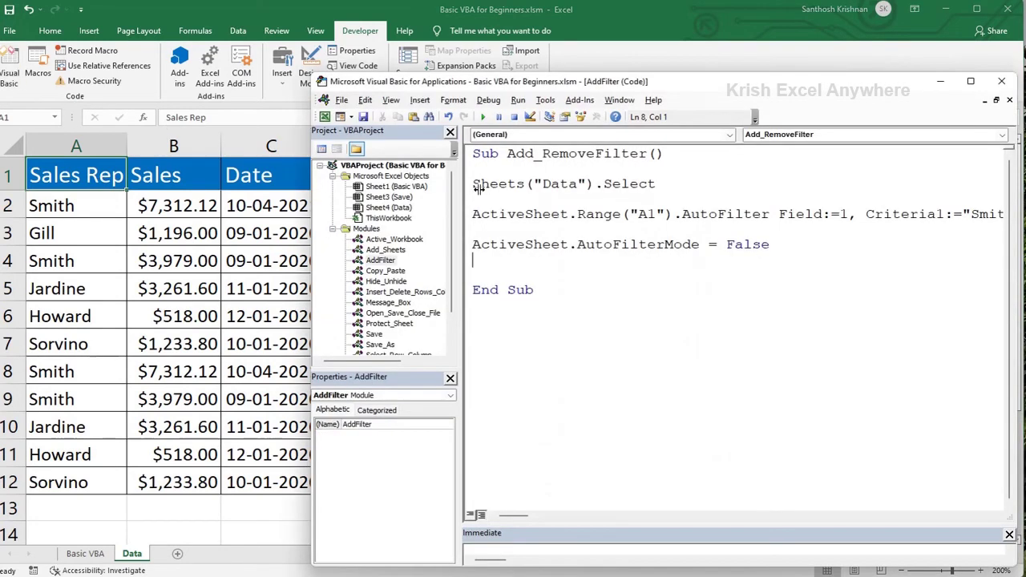
left_click(682, 155)
key("F8")
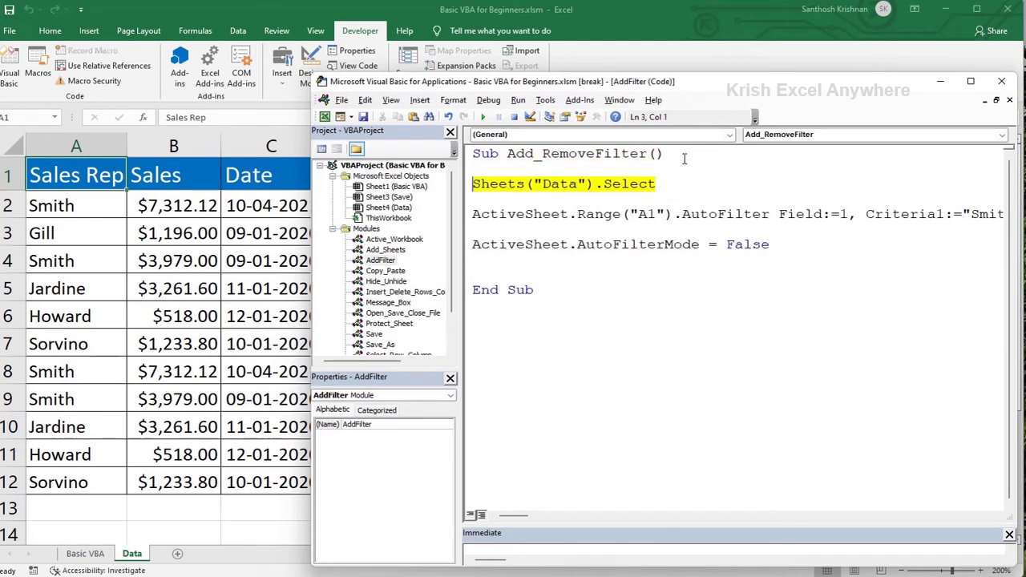
key("F8")
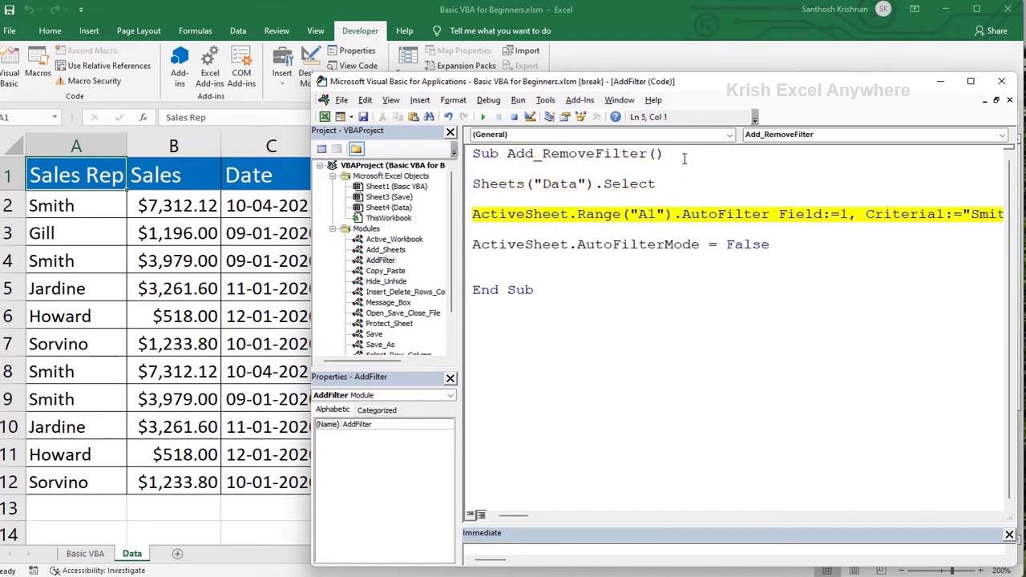
key("F8")
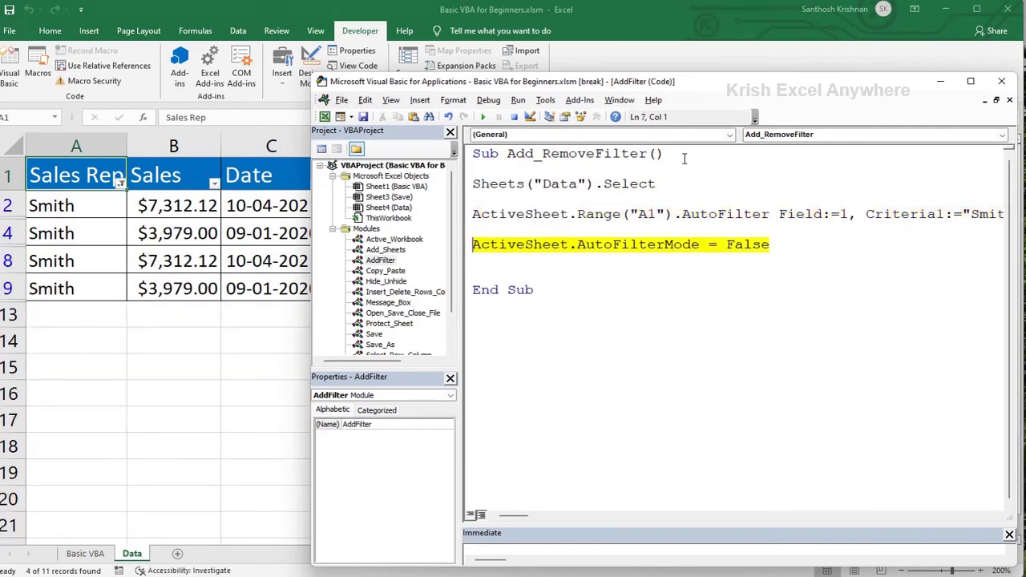
key("F8")
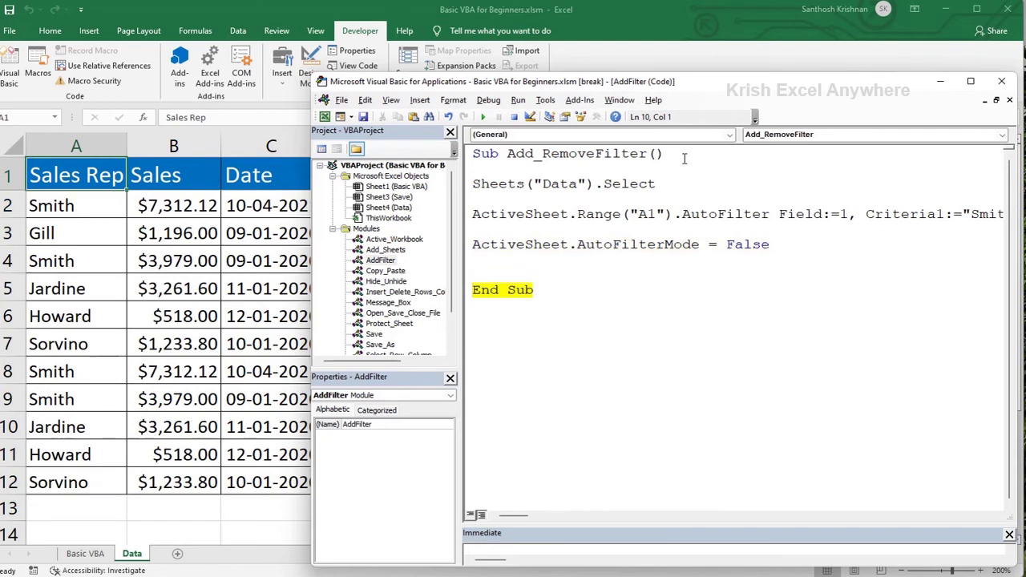